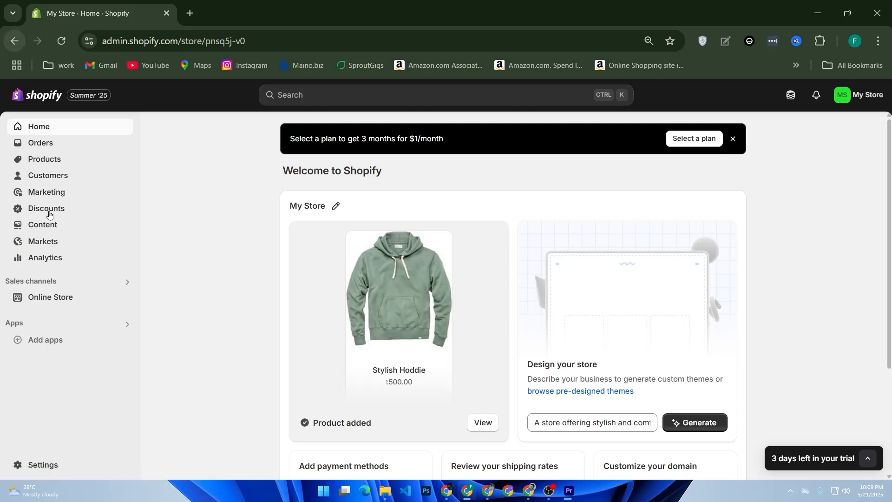
# - Open the store's checkout settings and review the customer information, marketing, tipping, checkout language and advanced preference options
pyautogui.click(35, 464)
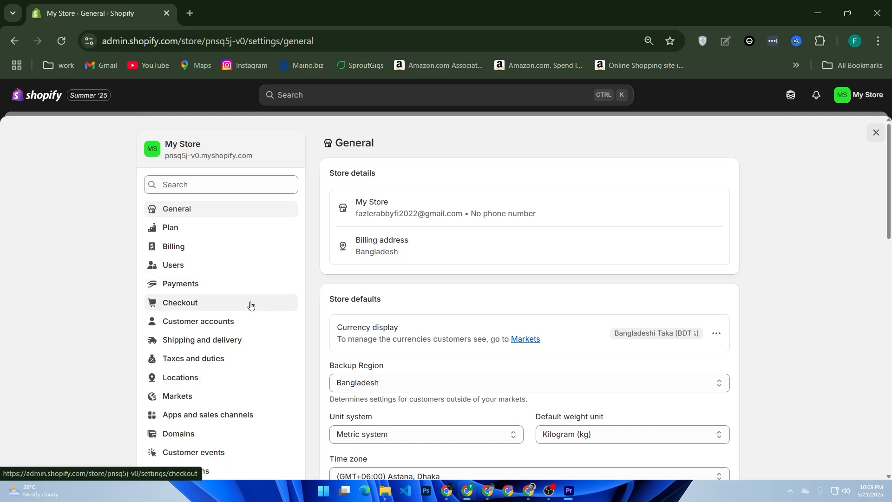
pyautogui.click(222, 301)
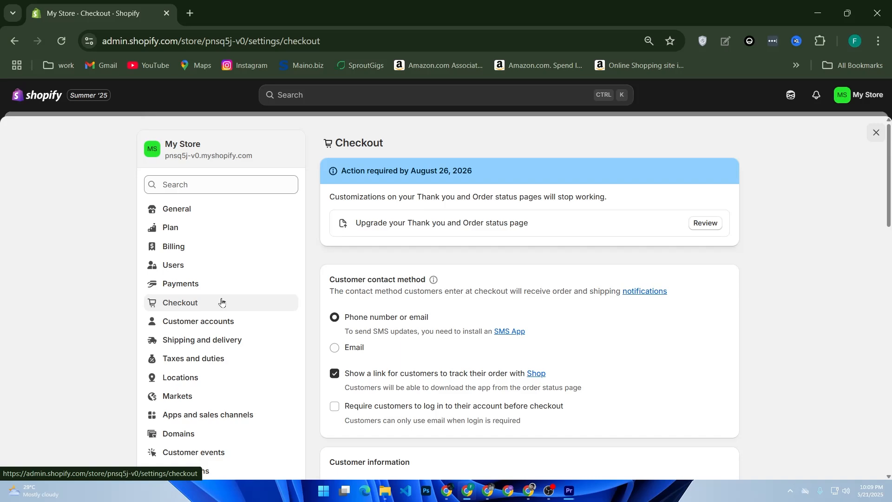
pyautogui.scroll(-10, 451, 377)
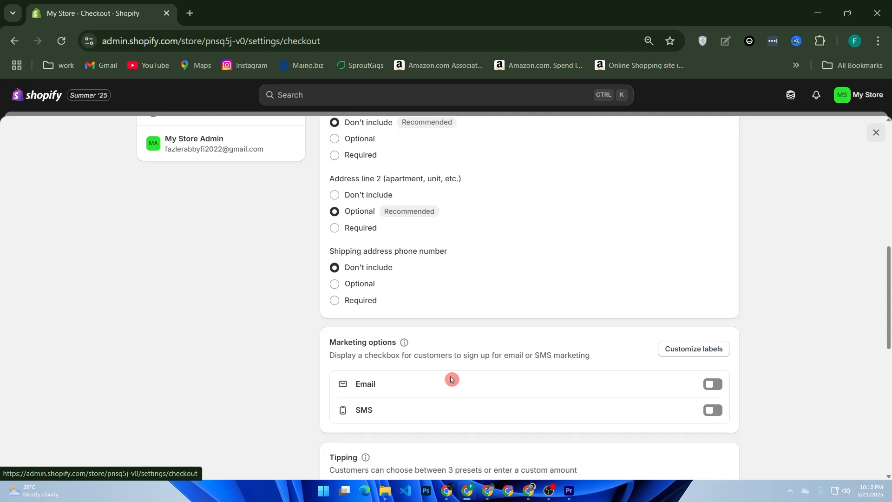
pyautogui.scroll(5, 451, 379)
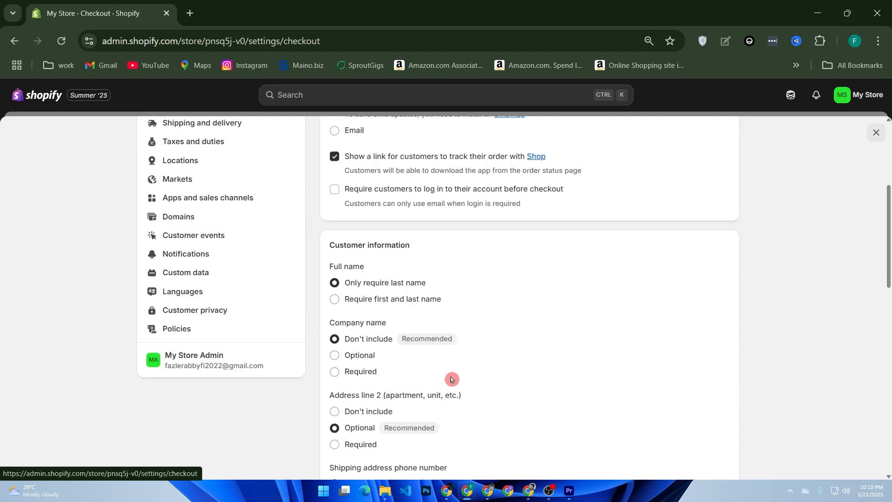
pyautogui.scroll(-10, 453, 381)
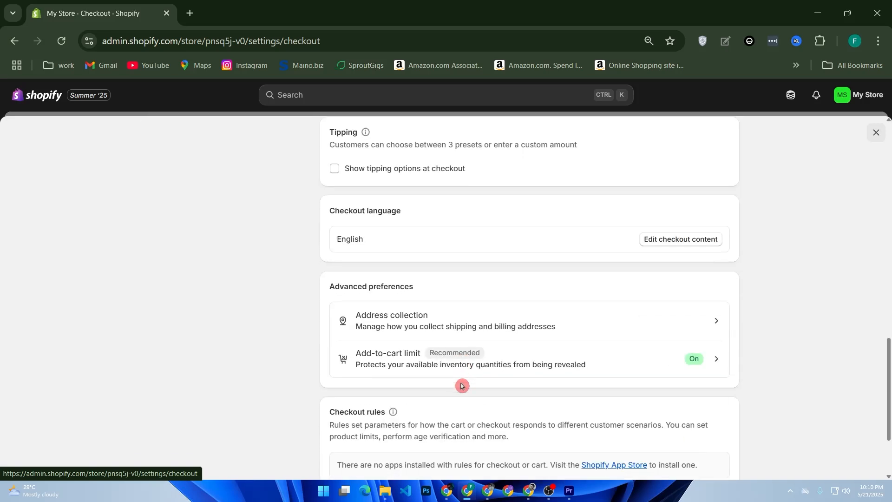
pyautogui.scroll(-2, 461, 385)
pyautogui.scroll(3, 460, 386)
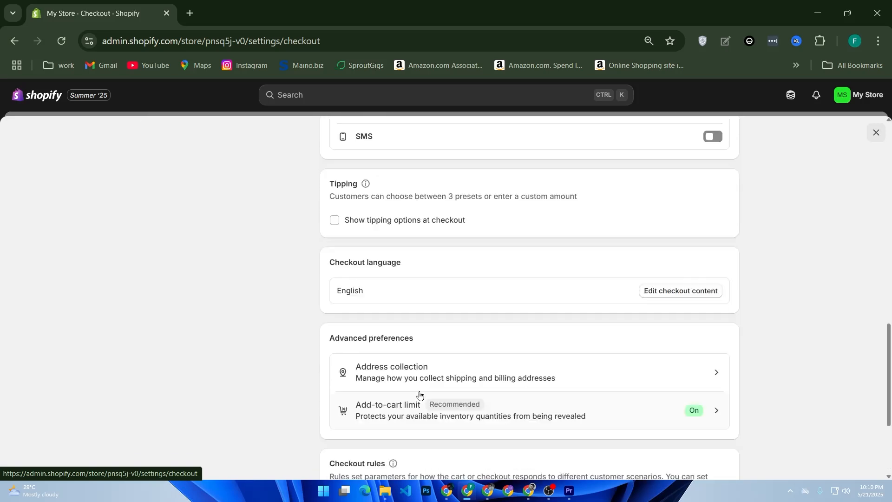
pyautogui.scroll(2, 408, 393)
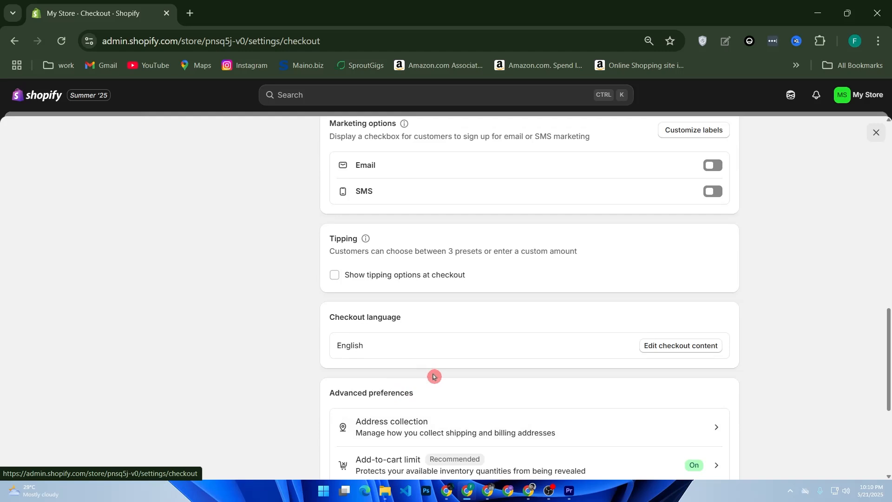
# - Open the checkout content for editing and examine the text fields in the General category of the theme content
pyautogui.click(660, 348)
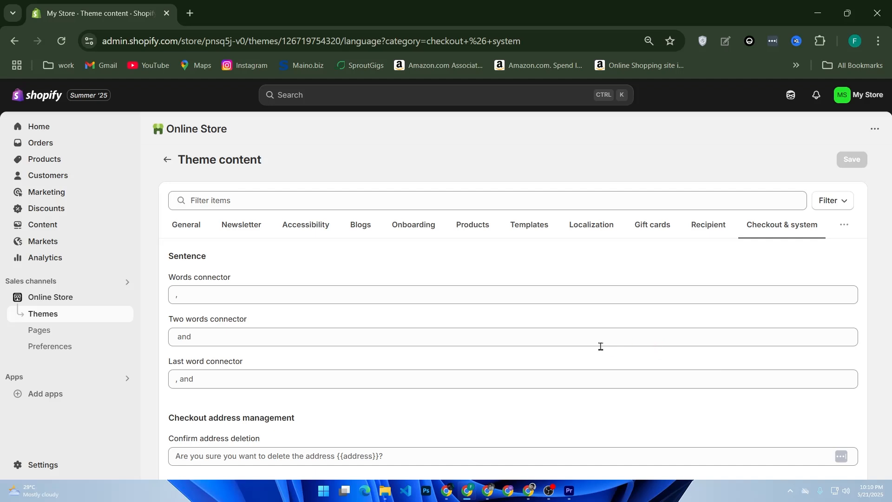
pyautogui.click(186, 228)
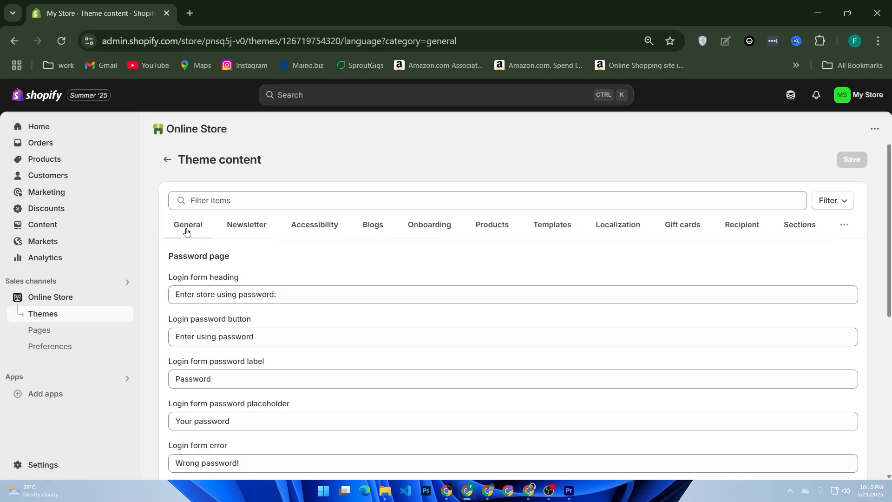
pyautogui.scroll(-2, 212, 256)
pyautogui.scroll(-10, 213, 256)
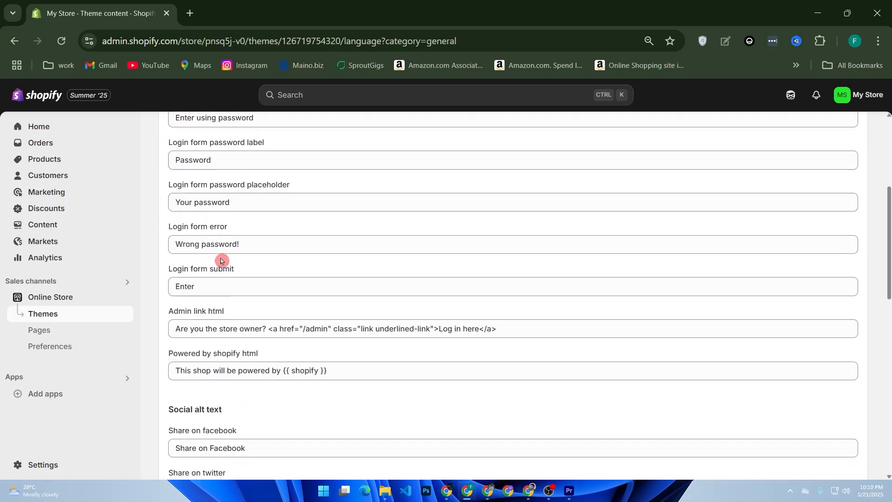
pyautogui.scroll(12, 234, 263)
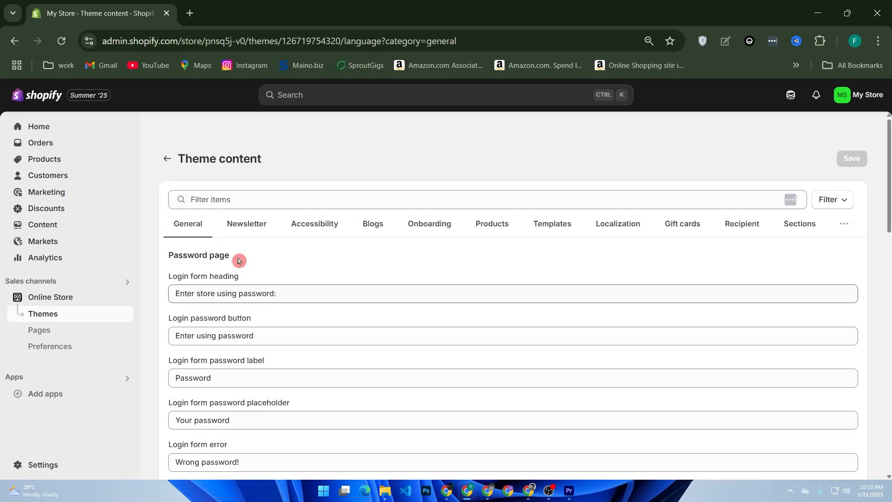
pyautogui.scroll(-10, 231, 325)
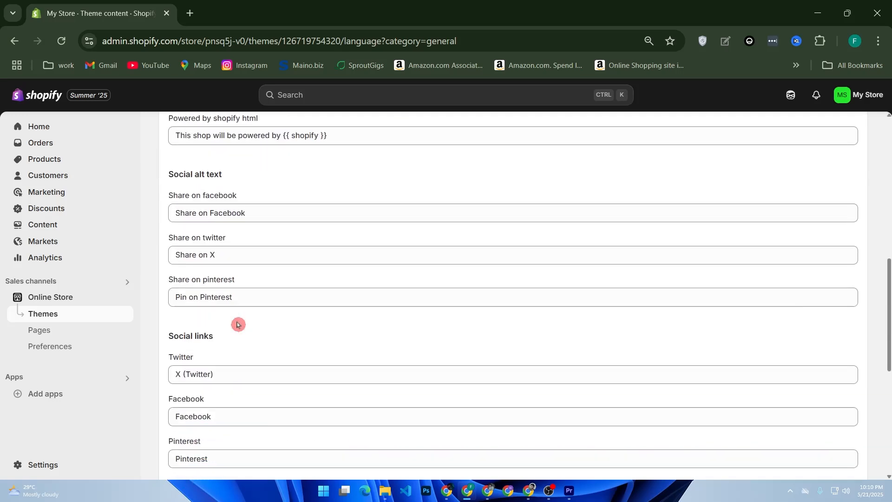
pyautogui.scroll(-12, 209, 286)
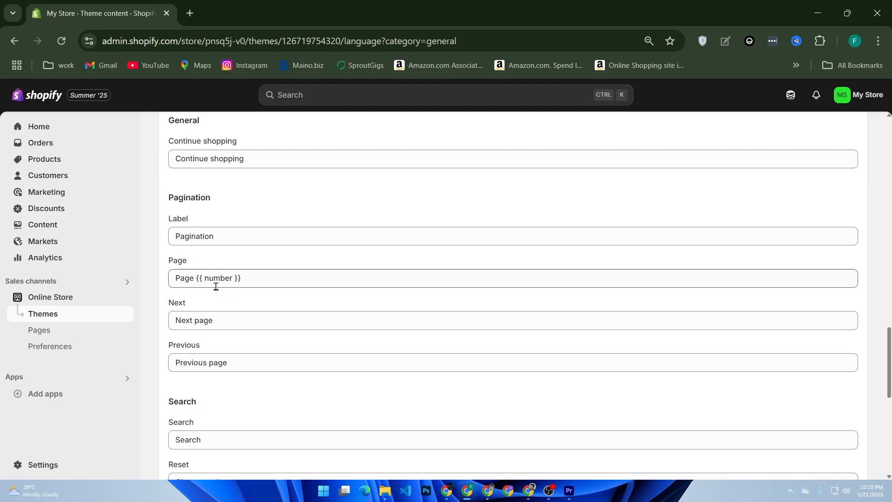
pyautogui.scroll(-7, 217, 285)
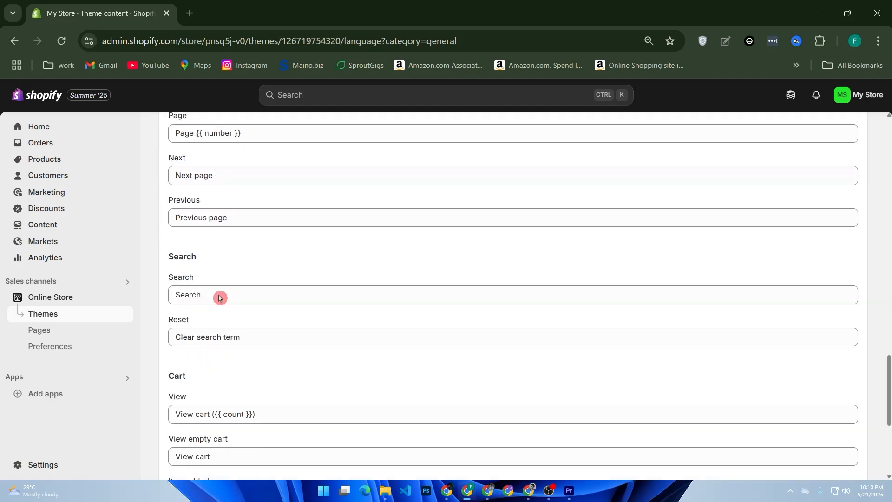
pyautogui.scroll(-6, 239, 297)
pyautogui.scroll(15, 247, 306)
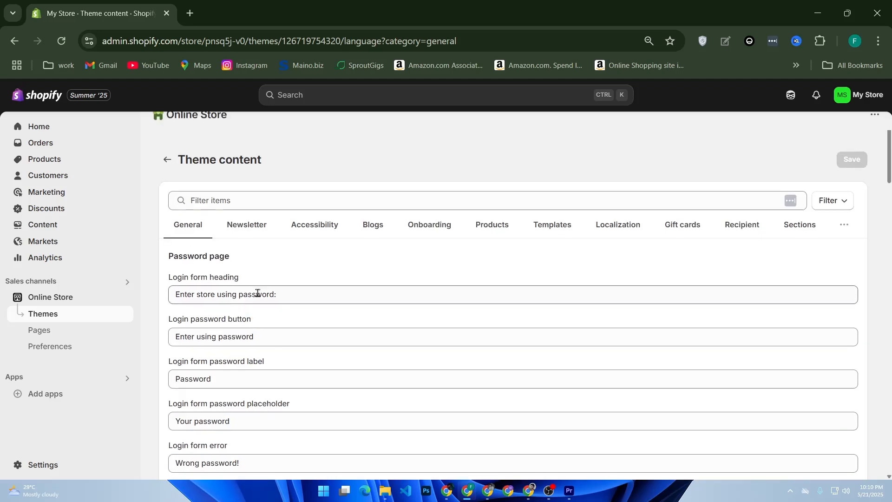
# - Examine the Newsletter and Accessibility categories of the theme content
pyautogui.click(235, 225)
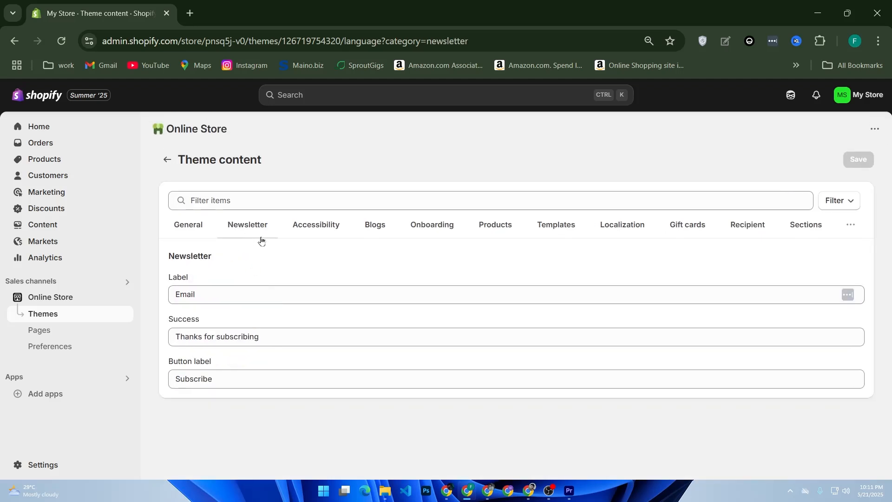
pyautogui.moveTo(203, 320); pyautogui.dragTo(154, 320)
pyautogui.moveTo(197, 282); pyautogui.dragTo(167, 278)
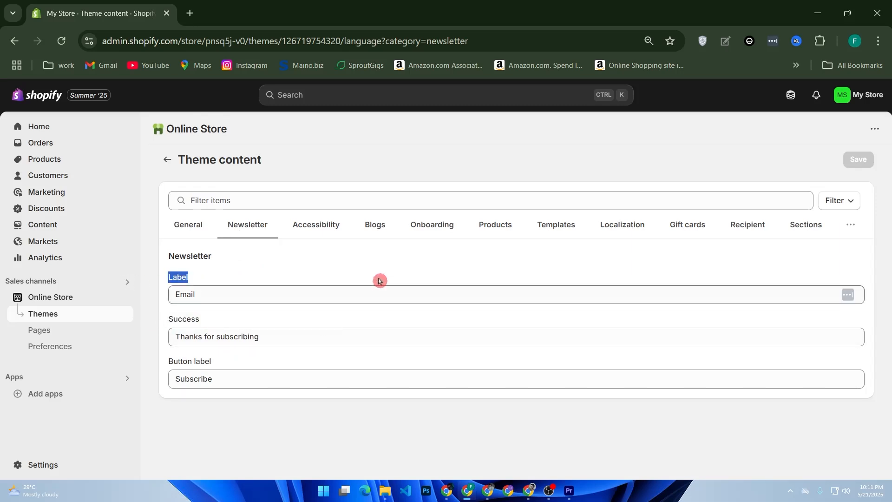
pyautogui.click(321, 227)
pyautogui.scroll(-9, 295, 294)
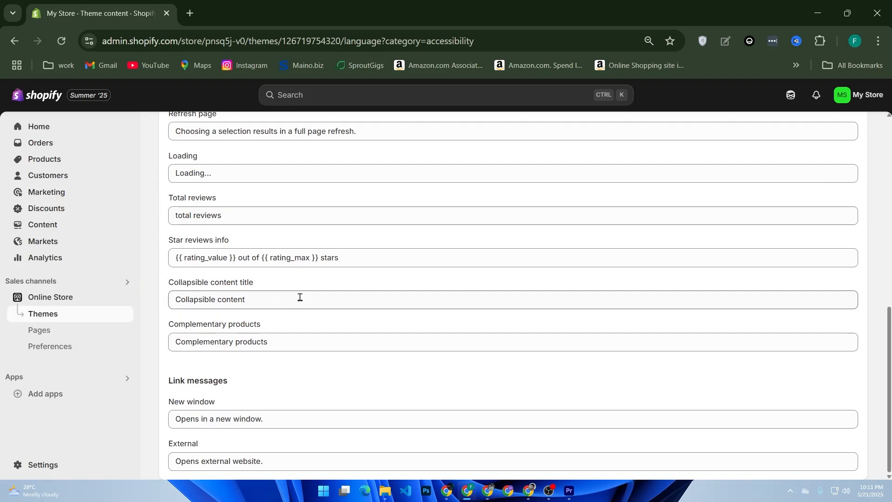
pyautogui.scroll(10, 333, 298)
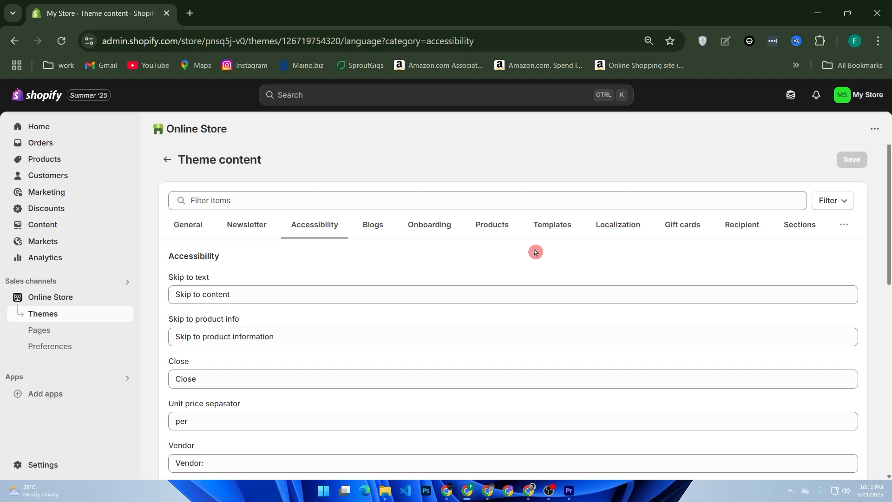
# - Filter the theme content to Complete fields and switch the filter to Missing fields
pyautogui.click(845, 201)
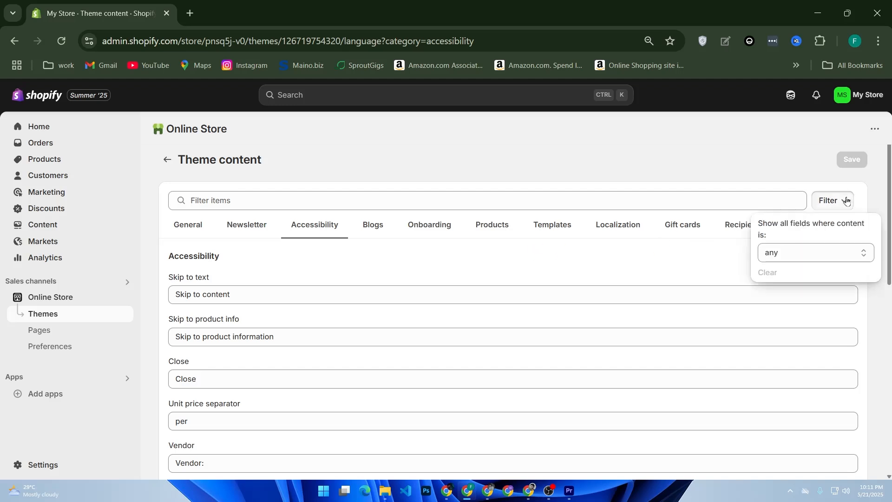
pyautogui.click(817, 254)
pyautogui.click(805, 286)
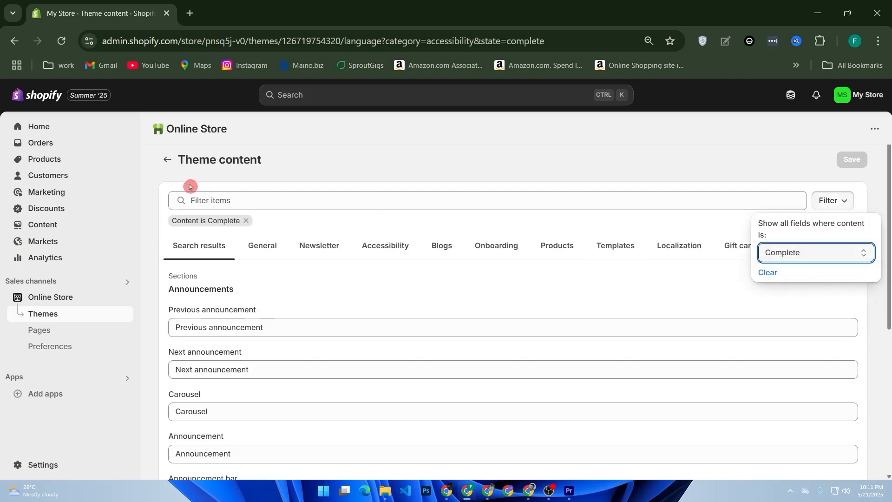
pyautogui.click(786, 253)
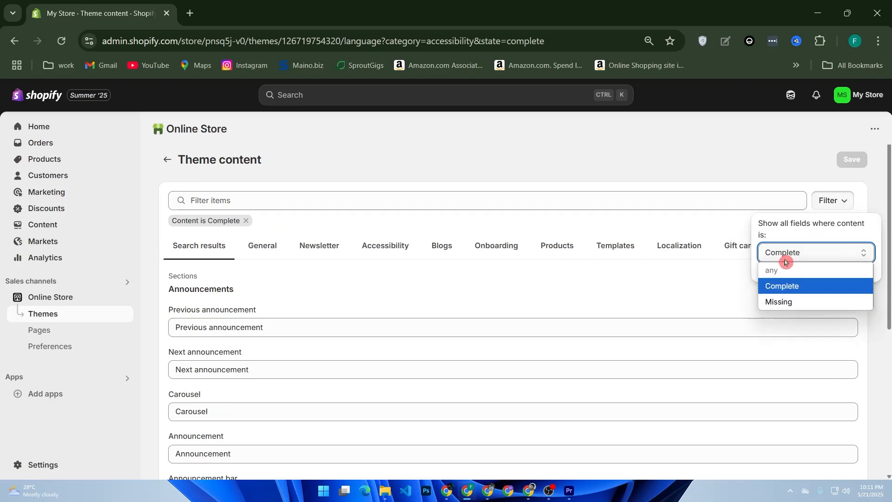
pyautogui.click(799, 302)
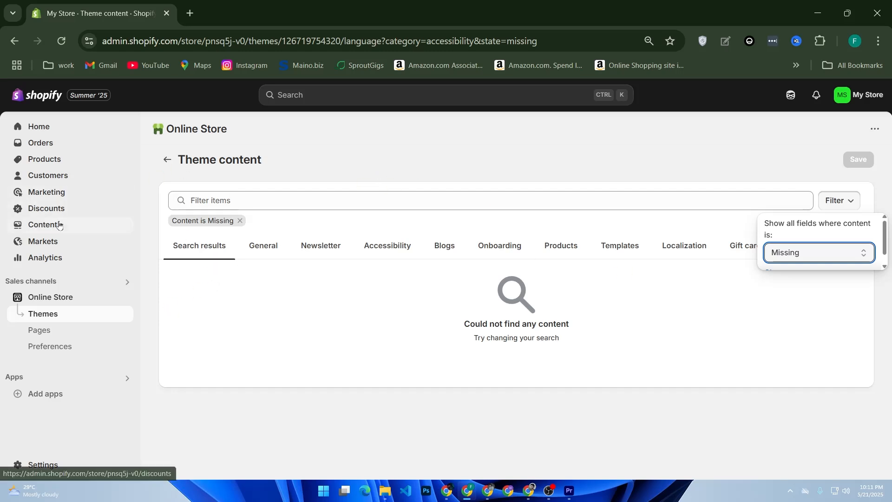
# - Return to the store's checkout settings and review the customer contact method and customer information options
pyautogui.click(47, 464)
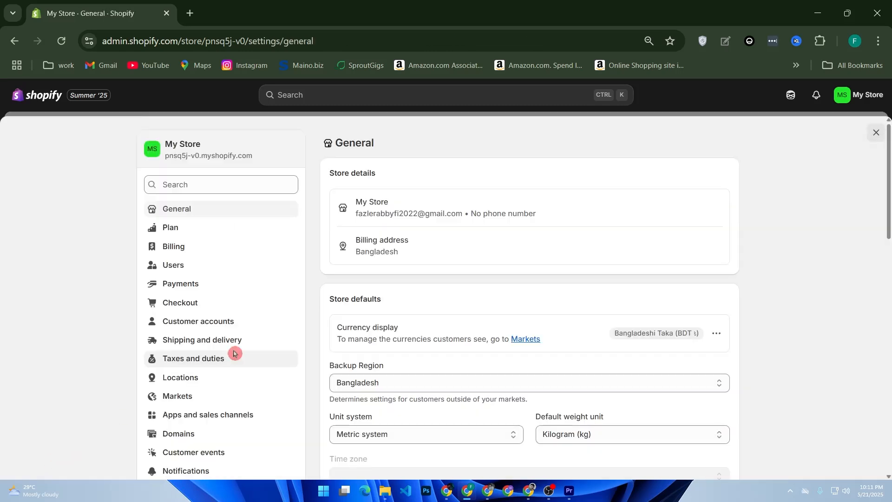
pyautogui.click(201, 306)
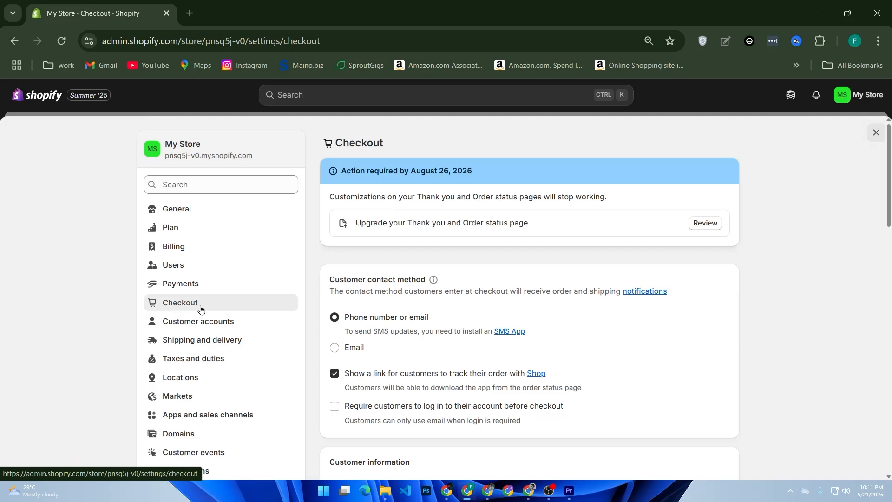
pyautogui.scroll(-4, 392, 344)
pyautogui.scroll(4, 392, 342)
pyautogui.scroll(-4, 393, 349)
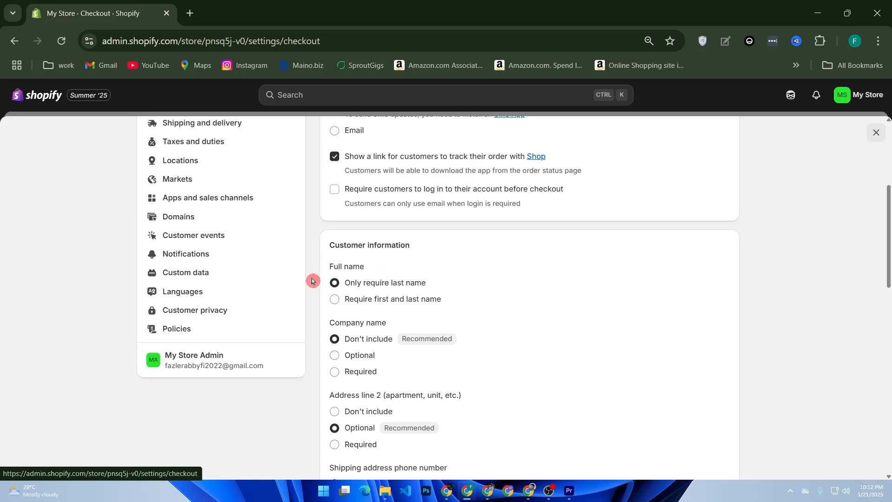
pyautogui.scroll(5, 349, 277)
# - Open the Dawn theme of the online store for customization and bring up its code editor
pyautogui.click(45, 96)
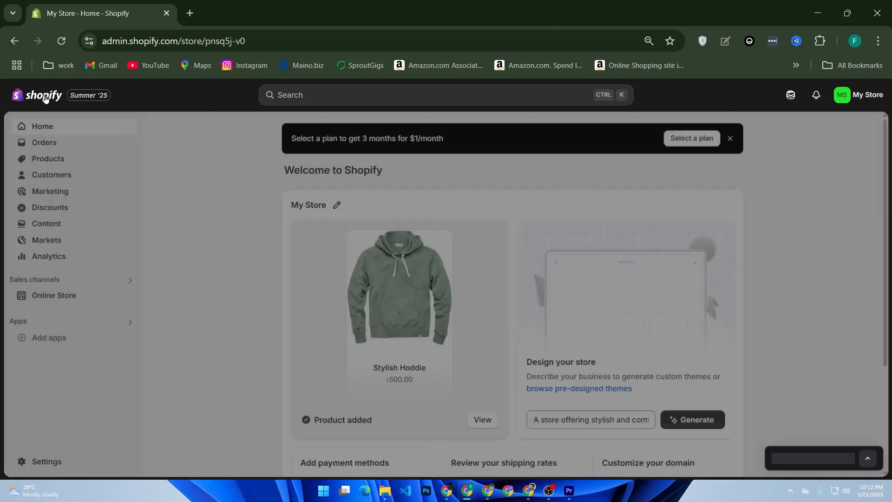
pyautogui.click(64, 303)
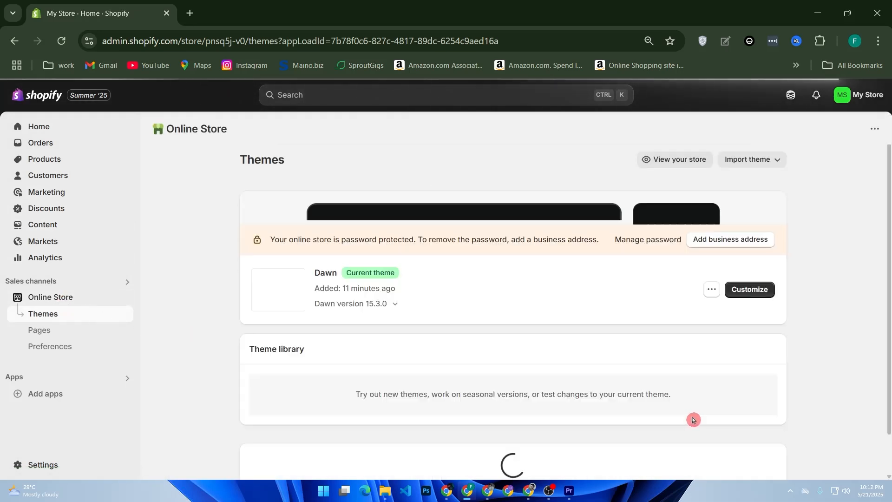
pyautogui.click(740, 419)
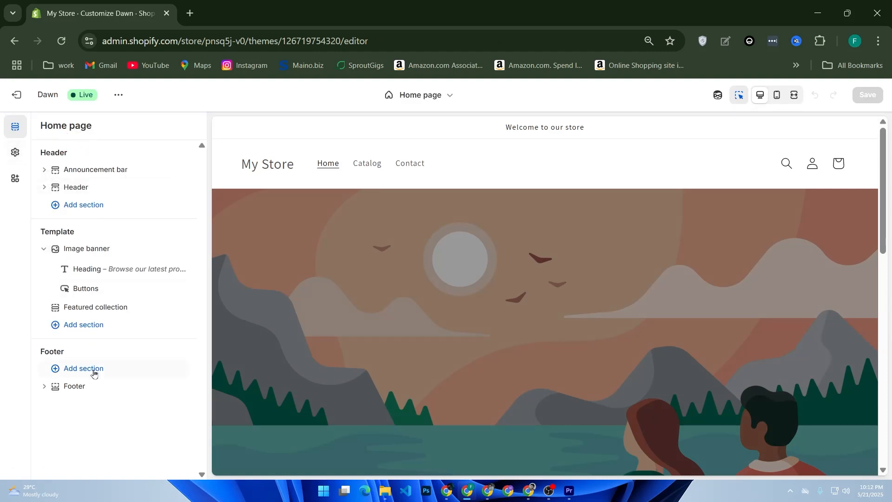
pyautogui.click(119, 95)
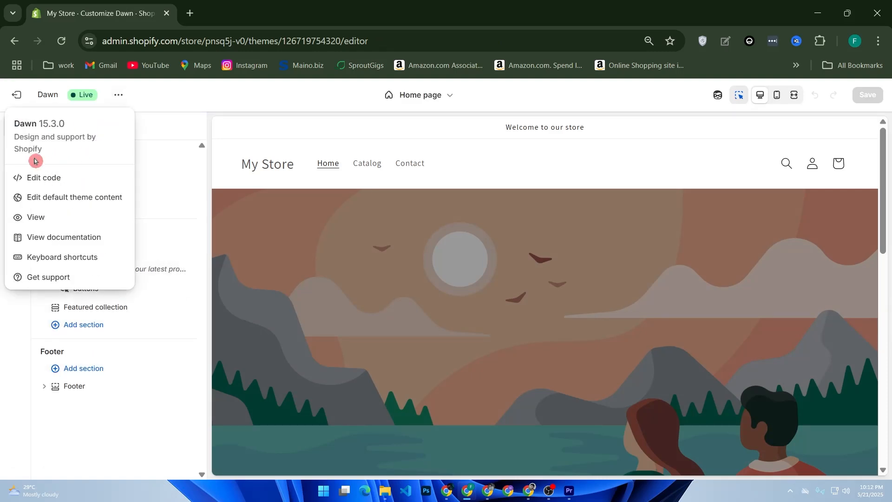
pyautogui.click(36, 177)
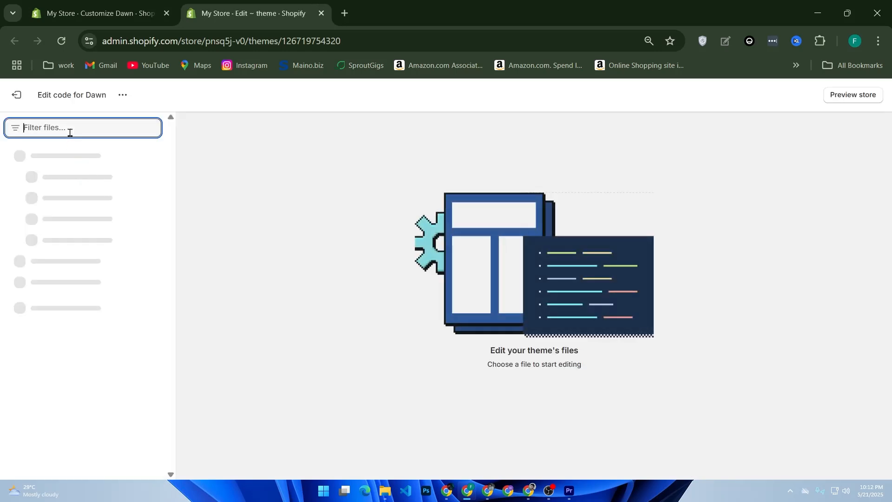
# - Filter the Dawn theme's code files by "checkout" and shorten the filter text to "che"
pyautogui.write('checkout')
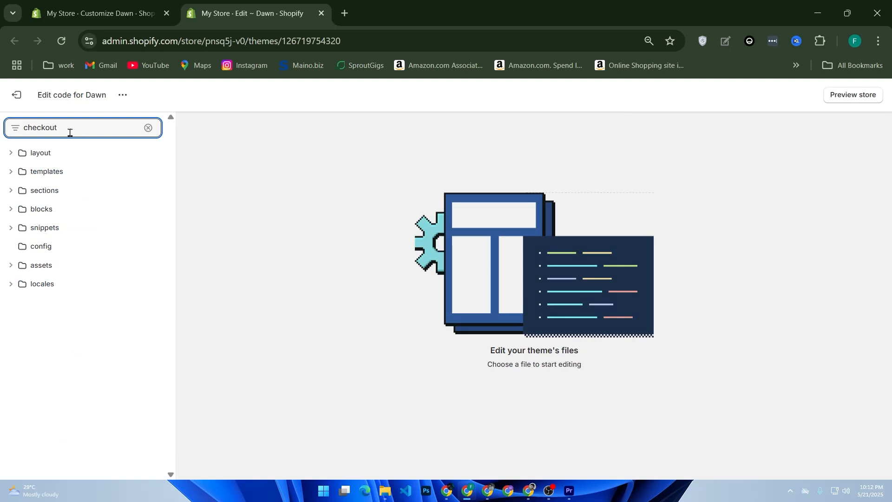
pyautogui.press('BackSpace')
pyautogui.press('BackSpace')
pyautogui.press('BackSpace')
pyautogui.press('BackSpace')
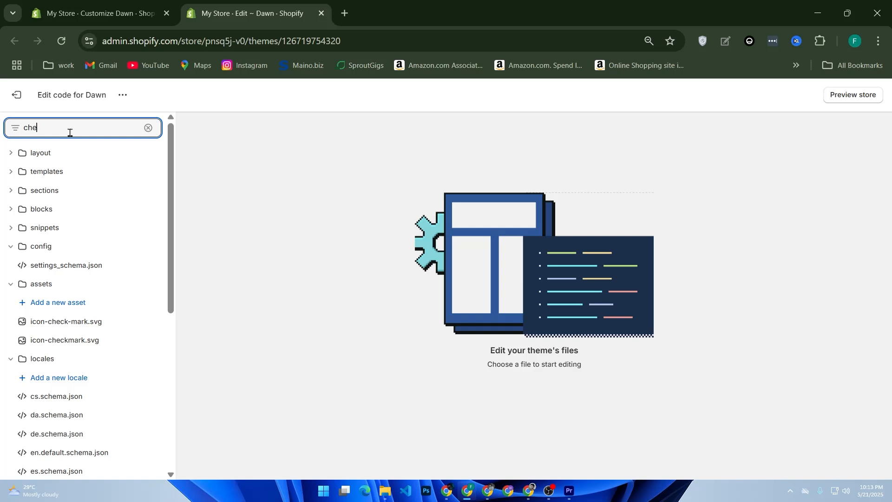
# - Leave the theme editor for the store admin and browse the suggested apps that can be added
pyautogui.click(102, 13)
pyautogui.click(23, 102)
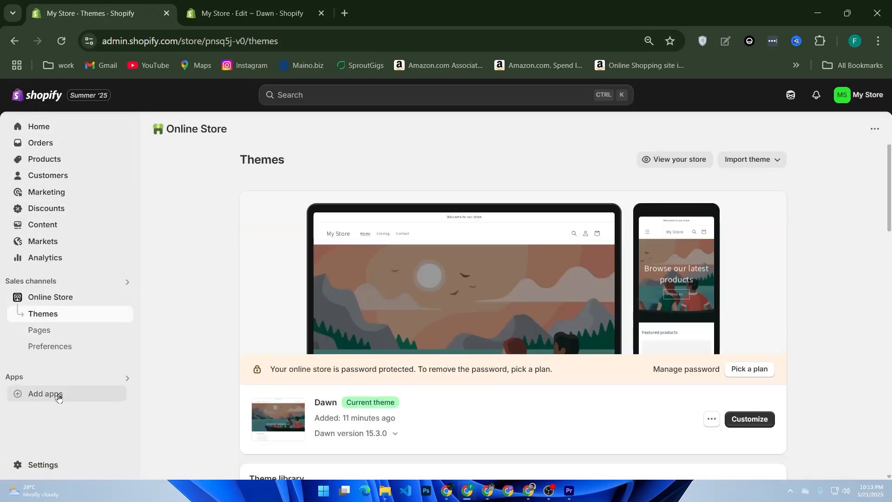
pyautogui.click(58, 397)
pyautogui.scroll(-2, 365, 435)
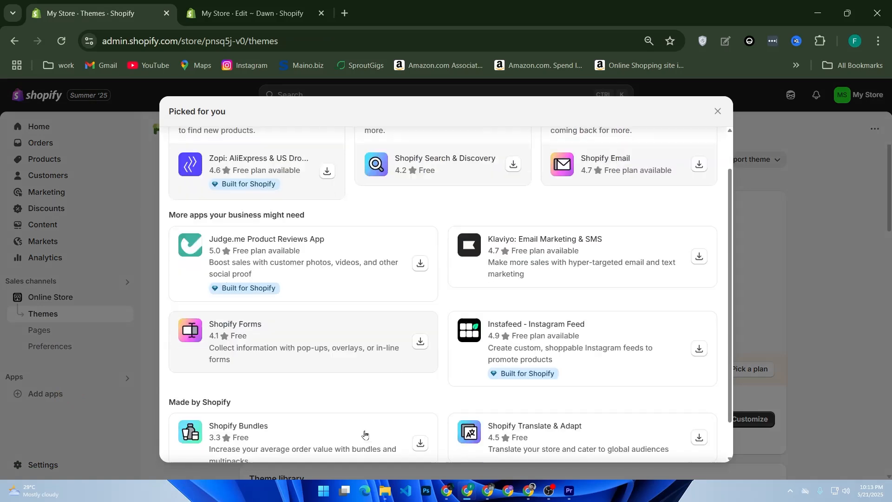
# - Open the Shopify App Store from the suggested apps and search it for "hulkapps"
pyautogui.scroll(-2, 364, 434)
pyautogui.click(321, 451)
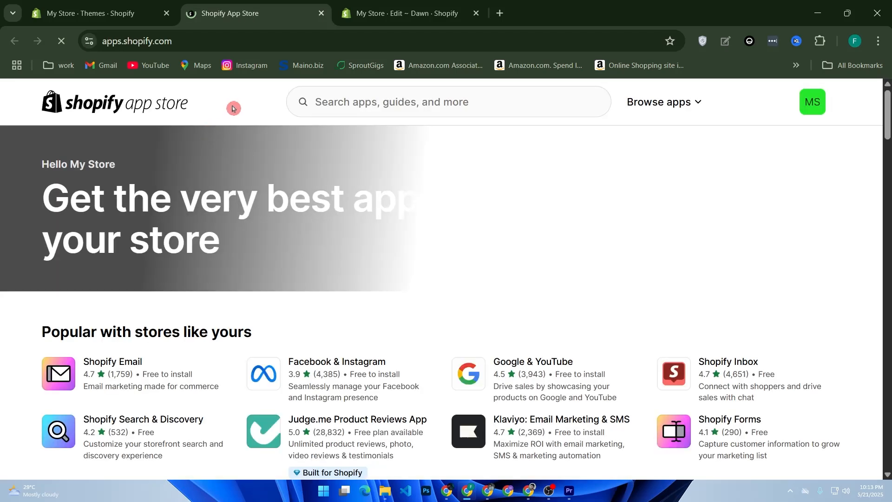
pyautogui.click(319, 97)
pyautogui.write('huk')
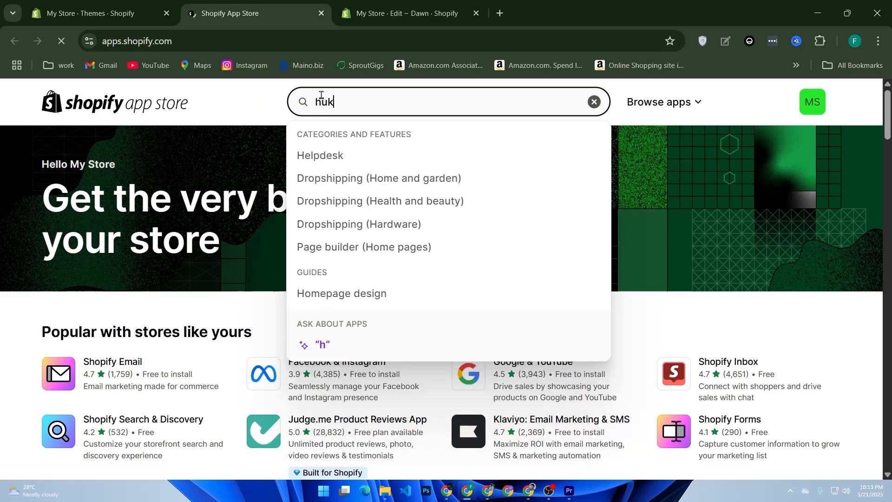
pyautogui.press('BackSpace')
pyautogui.write('lk')
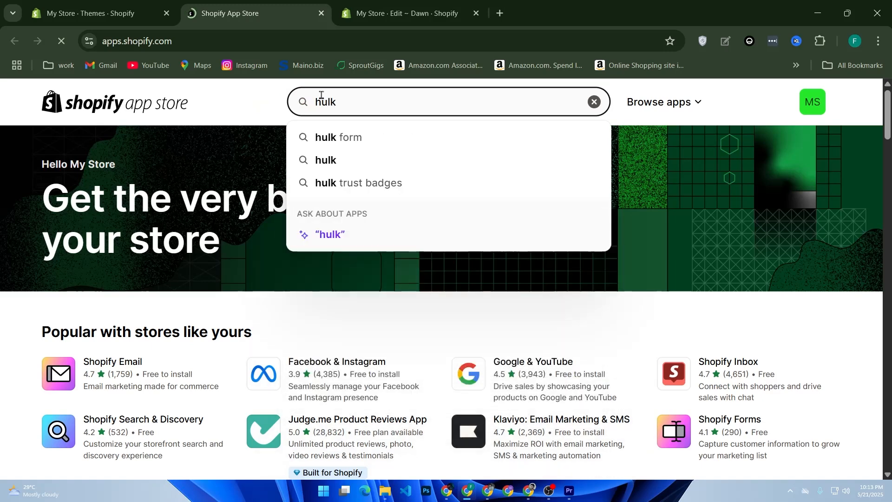
pyautogui.write('apps')
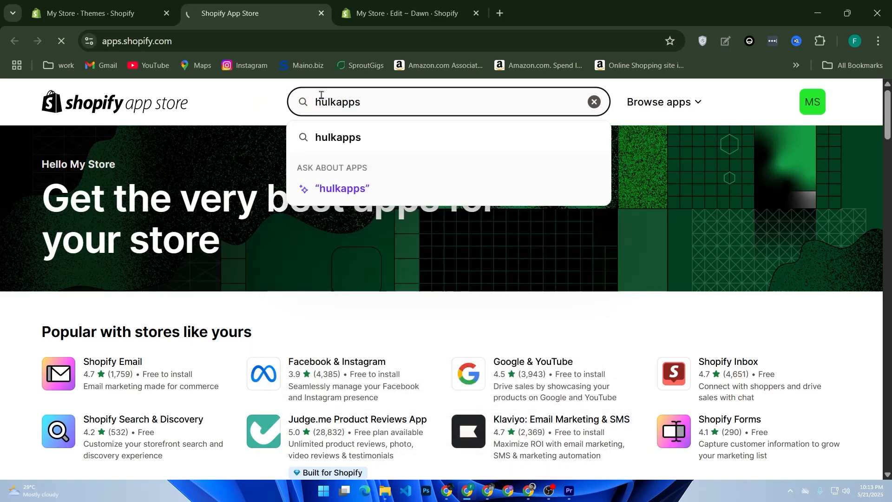
pyautogui.press('Return')
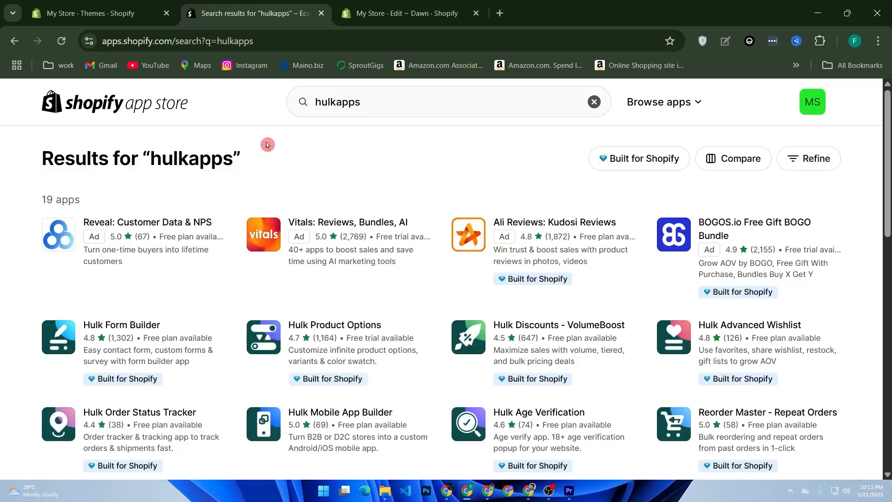
pyautogui.click(245, 265)
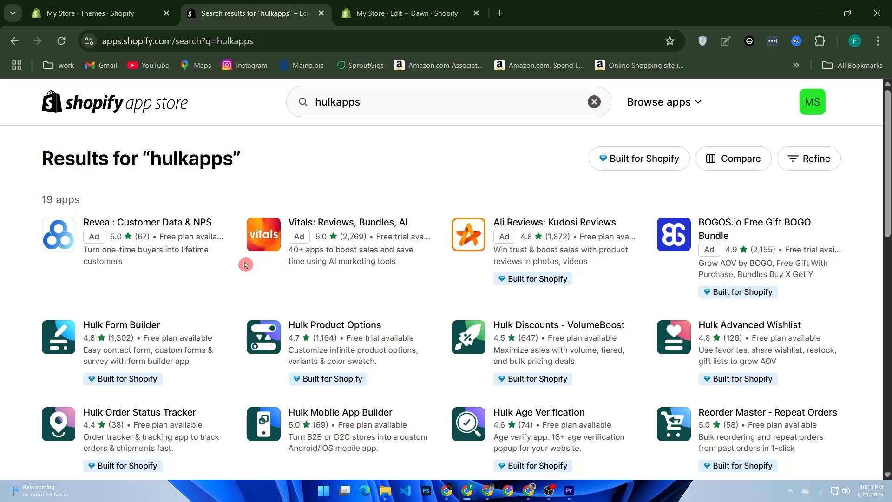
# - Return to the store admin and open the store's Payments settings
pyautogui.click(93, 13)
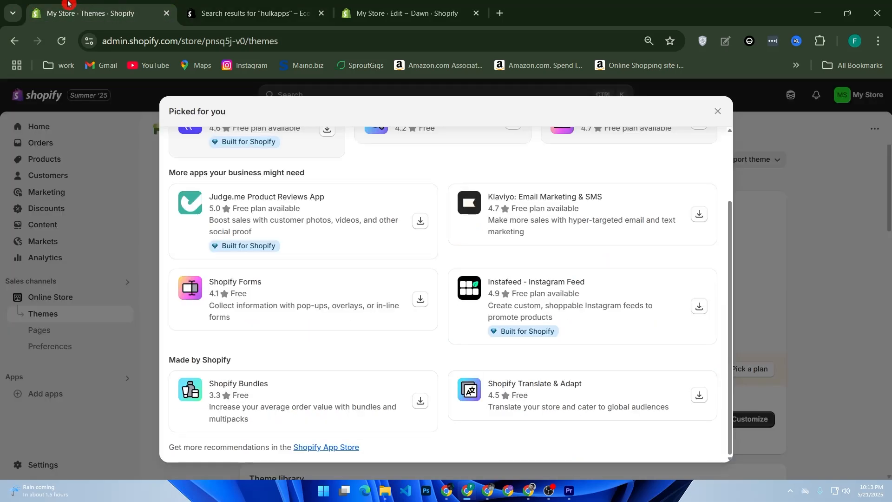
pyautogui.click(87, 298)
pyautogui.click(41, 464)
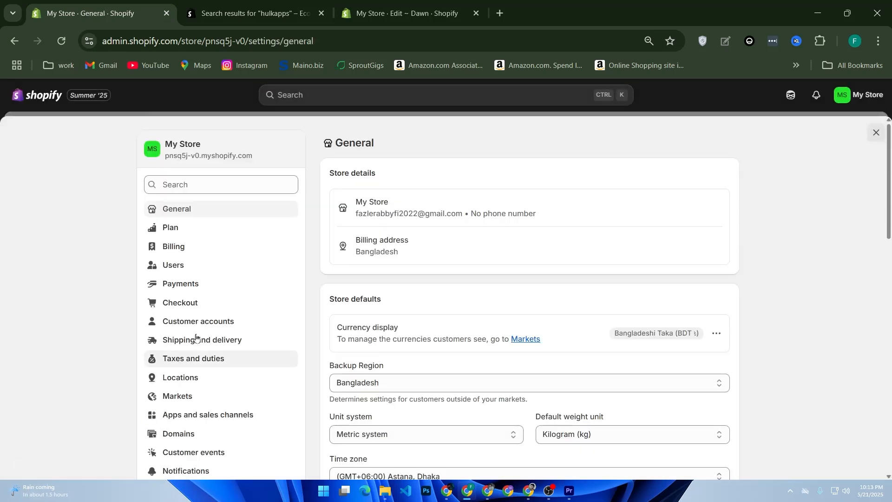
pyautogui.click(199, 282)
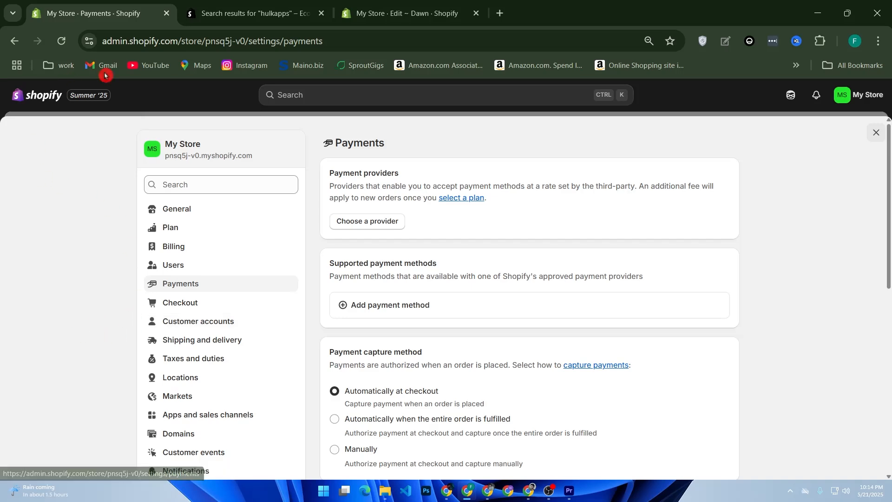
# - Back in the Shopify App Store, search for "recon" and open the ReConvert Upsell & Cross Sell! listing
pyautogui.click(215, 14)
pyautogui.click(347, 110)
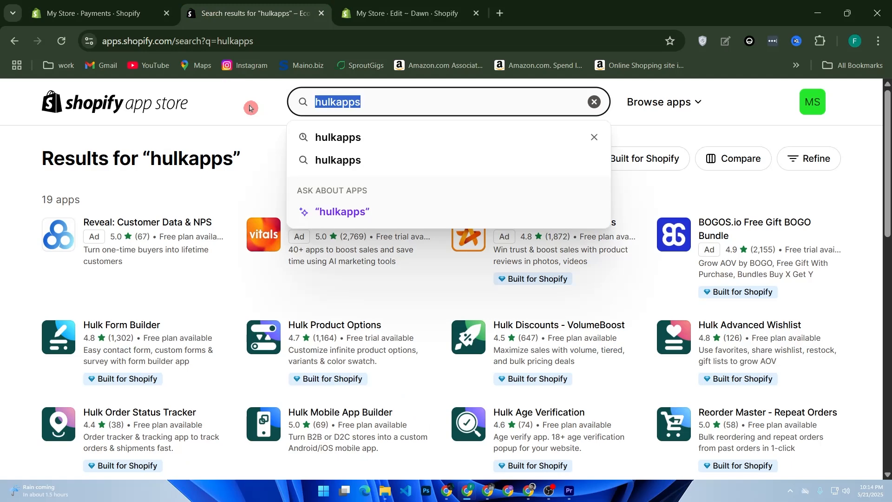
pyautogui.write('recon')
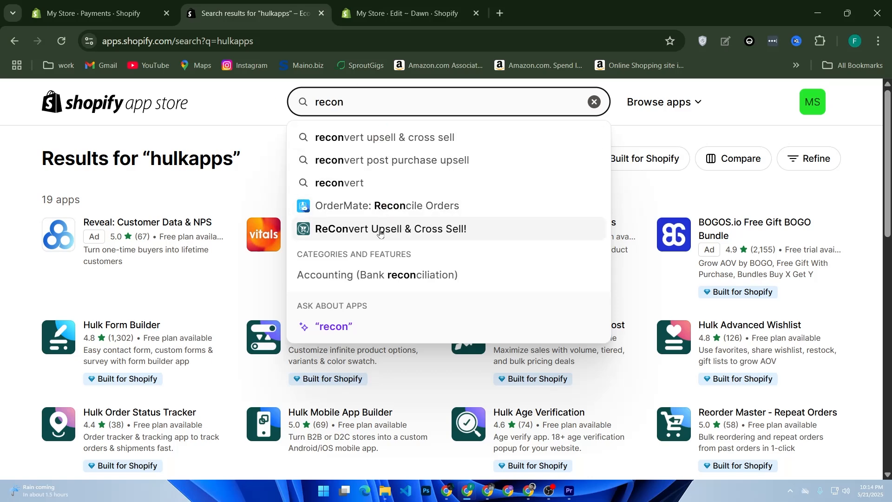
pyautogui.click(380, 230)
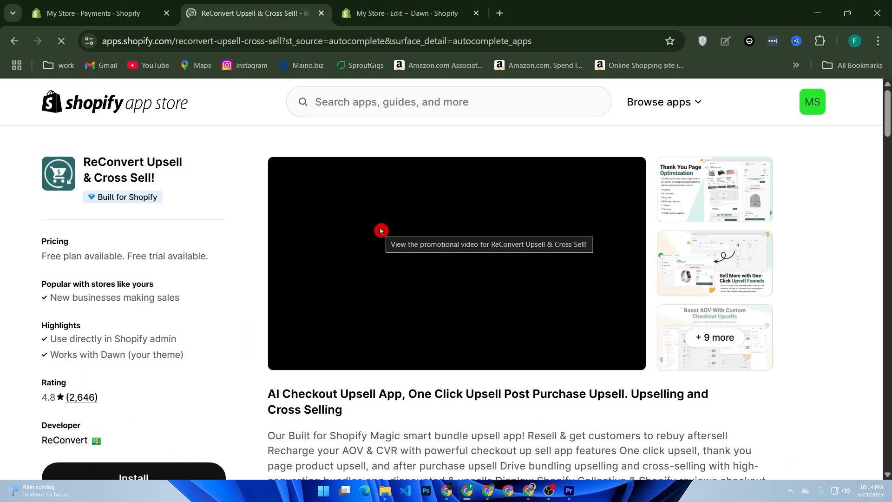
# - Search the app store for "aftersell" and install the AfterSell Post Purchase Upsell app on the store
pyautogui.click(411, 106)
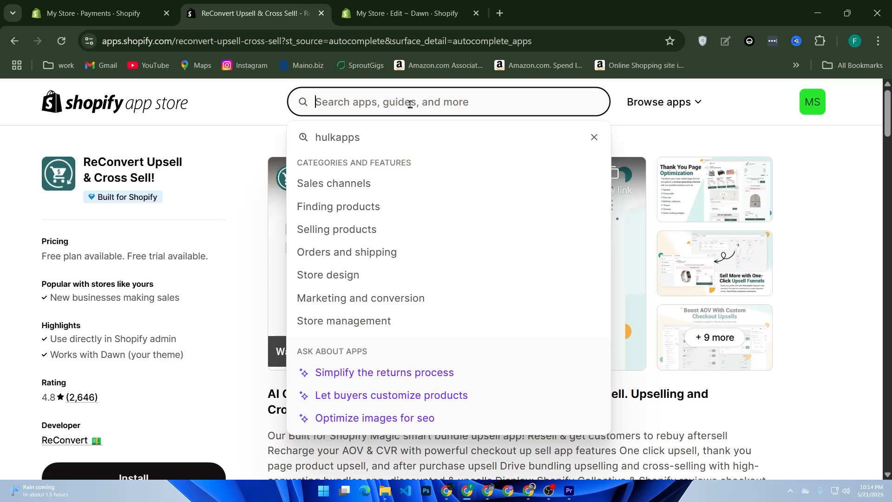
pyautogui.write('afters')
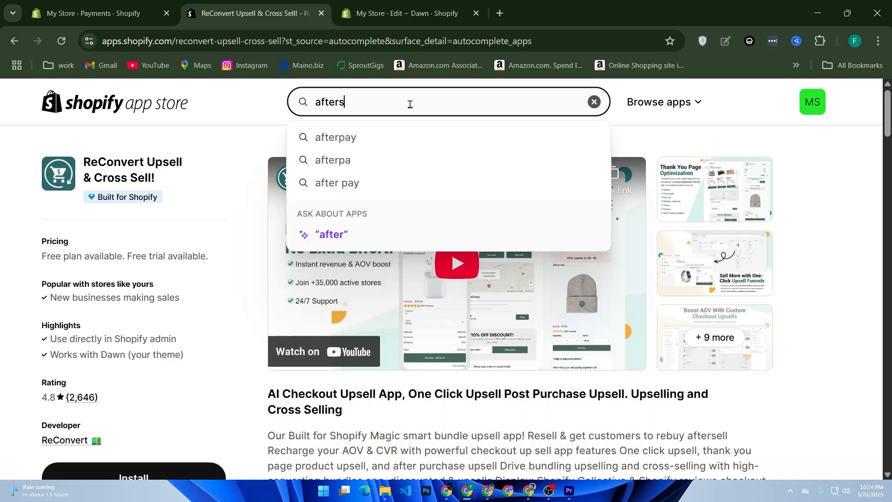
pyautogui.write('ell a')
pyautogui.press('BackSpace')
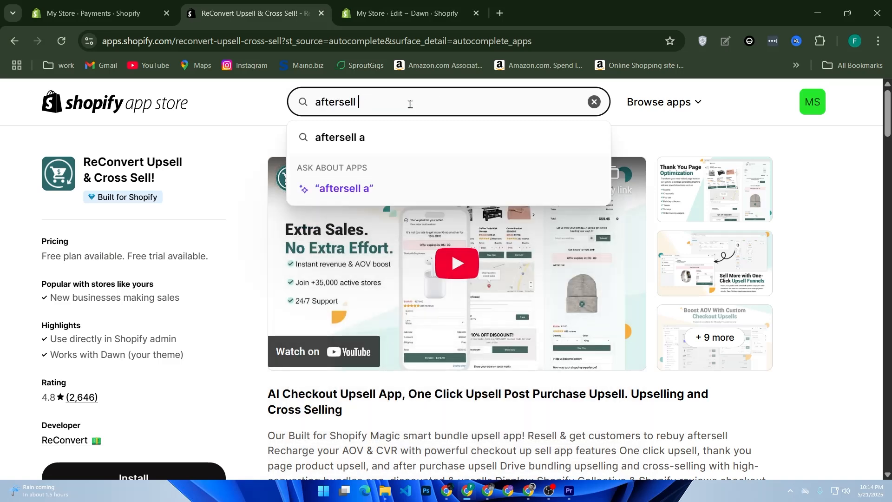
pyautogui.press('Return')
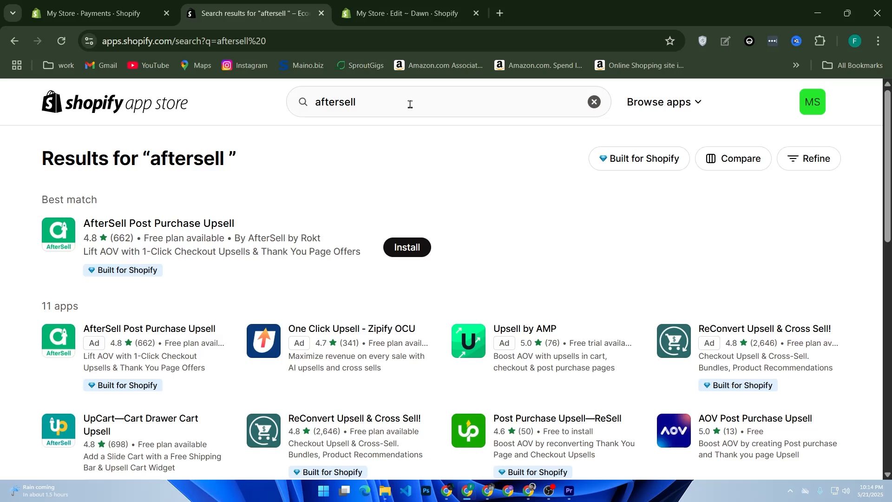
pyautogui.click(404, 255)
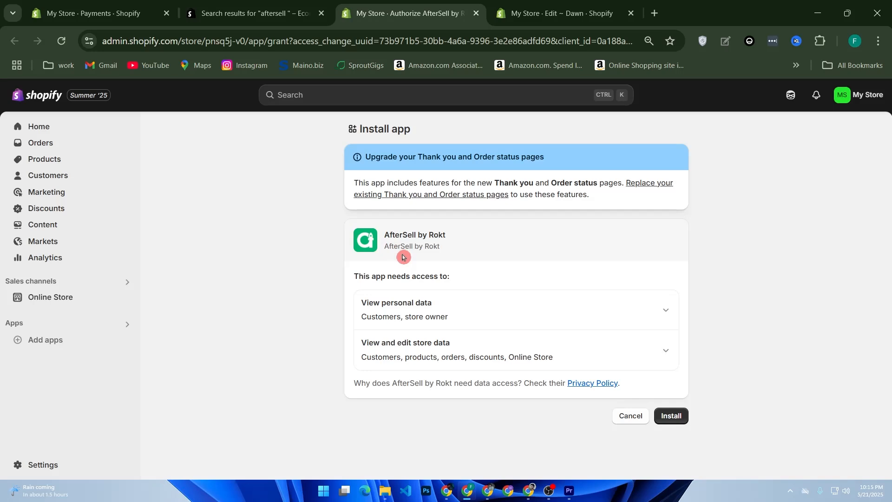
pyautogui.click(681, 419)
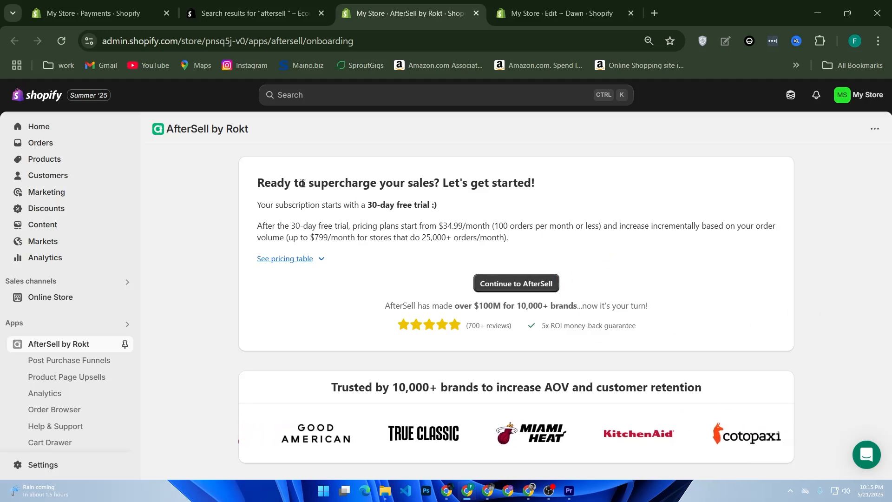
# - Continue to AfterSell's subscription approval, review its plan and payment methods, and decline the charge
pyautogui.click(537, 286)
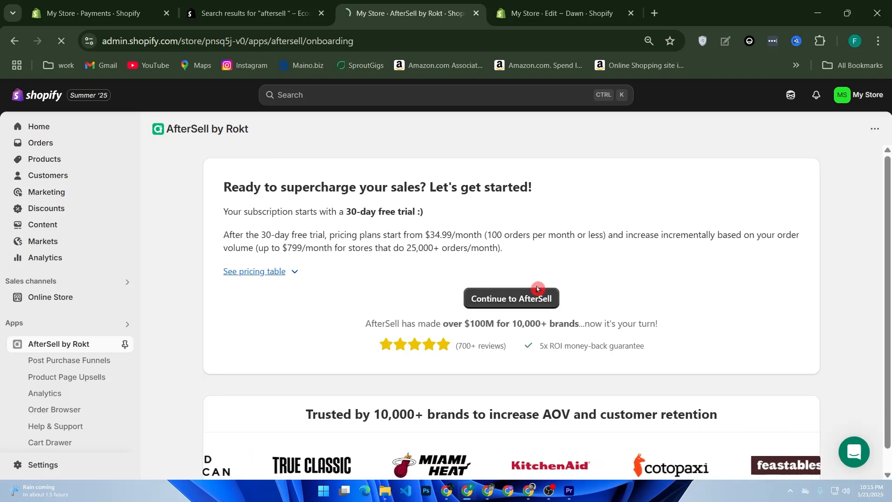
pyautogui.click(520, 302)
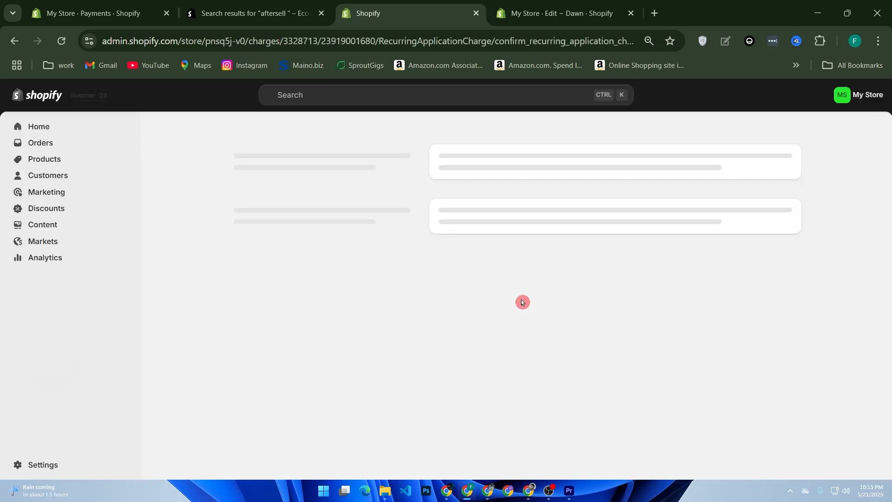
pyautogui.scroll(-2, 522, 302)
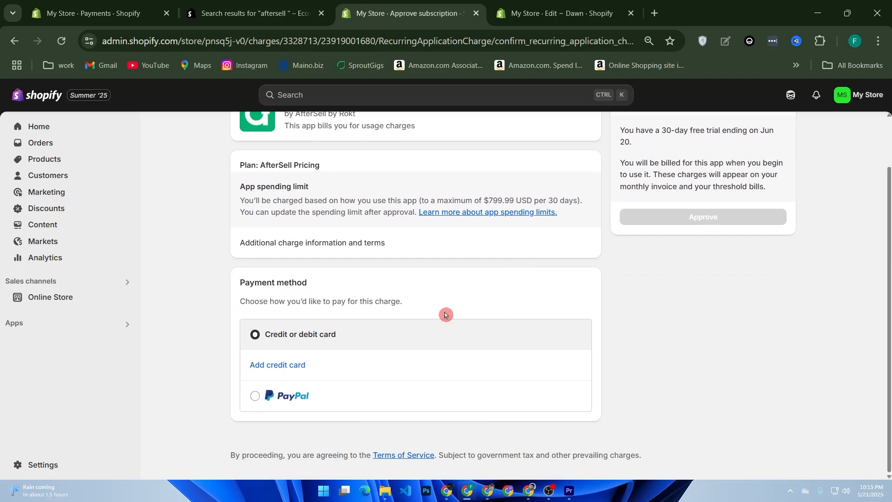
pyautogui.scroll(2, 417, 366)
pyautogui.scroll(-2, 435, 358)
pyautogui.click(256, 382)
pyautogui.scroll(3, 279, 391)
pyautogui.click(773, 134)
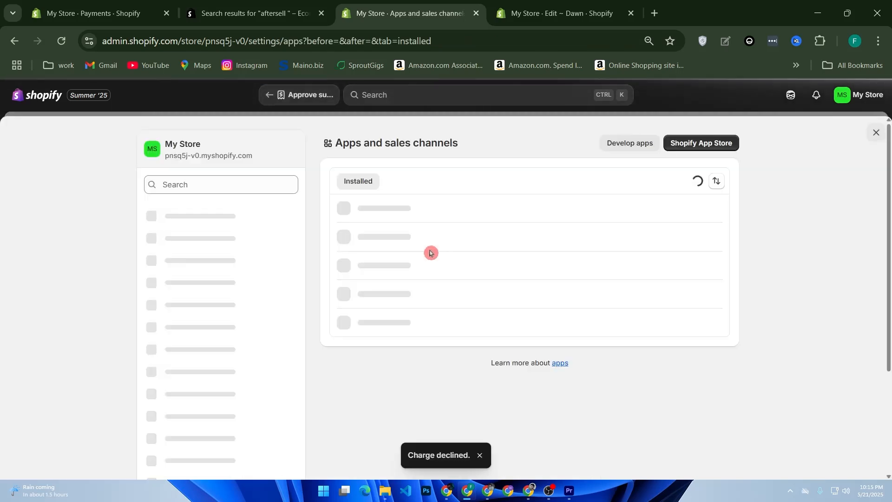
# - View the AfterSell by Rokt details among the store's installed apps and open the app
pyautogui.click(407, 212)
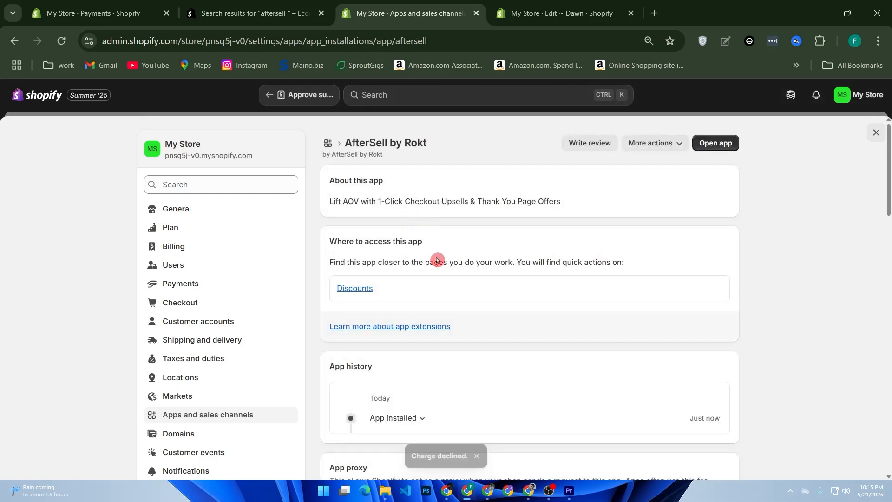
pyautogui.scroll(-2, 437, 261)
pyautogui.scroll(3, 438, 267)
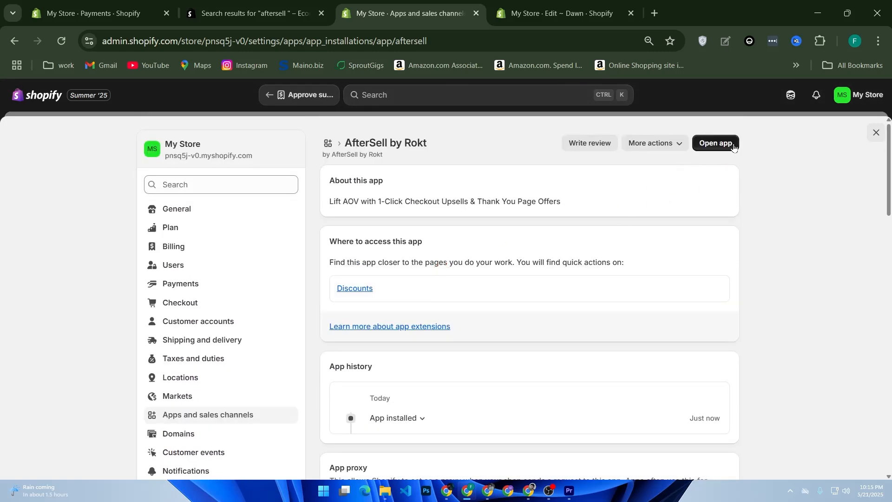
pyautogui.click(732, 147)
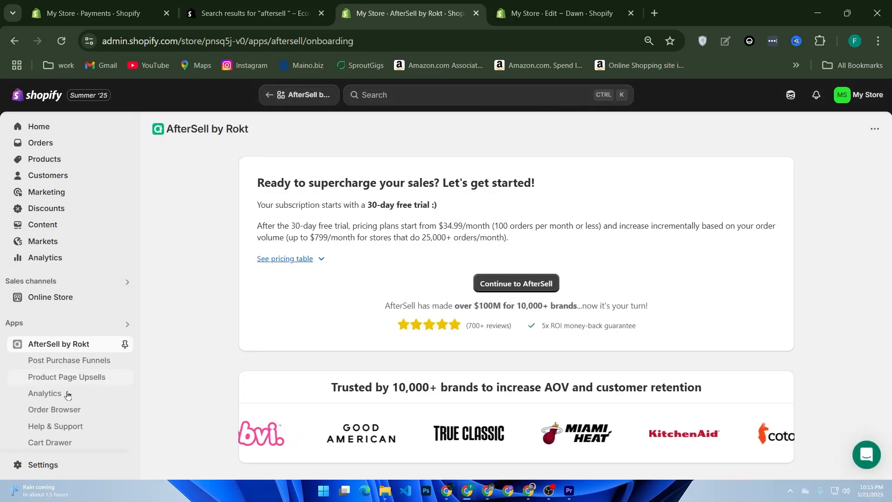
# - Visit AfterSell's Post Purchase Funnels, Product Page Upsells, Analytics, Help & Support and Cart Drawer sections
pyautogui.click(57, 366)
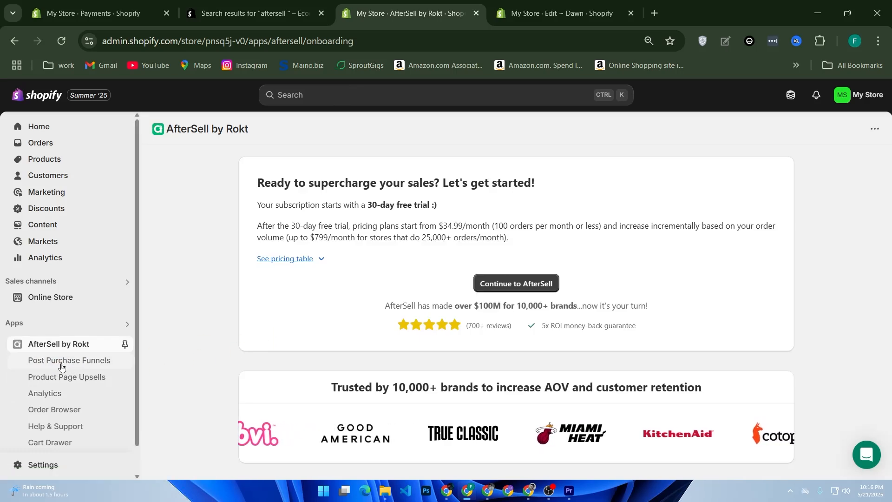
pyautogui.click(44, 378)
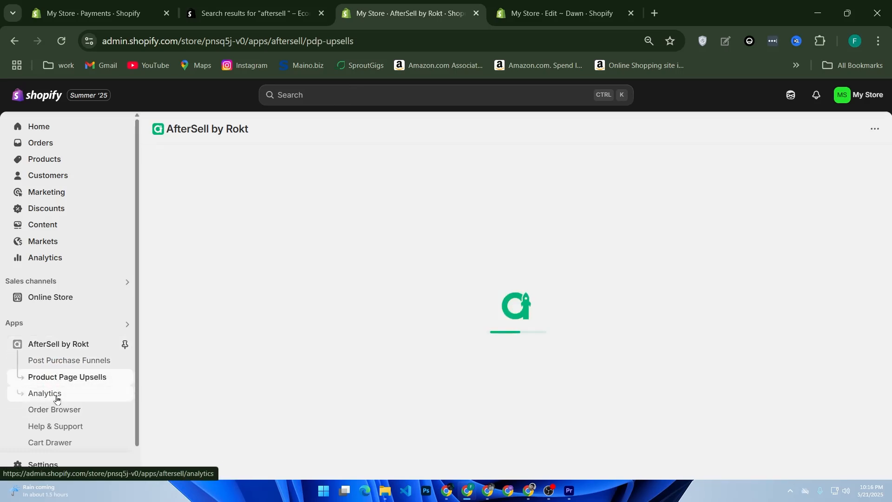
pyautogui.click(56, 396)
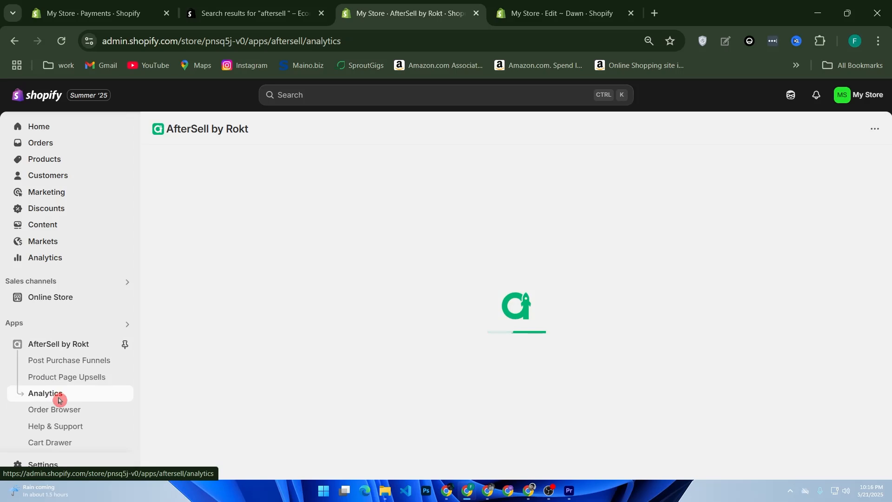
pyautogui.click(64, 427)
pyautogui.click(68, 445)
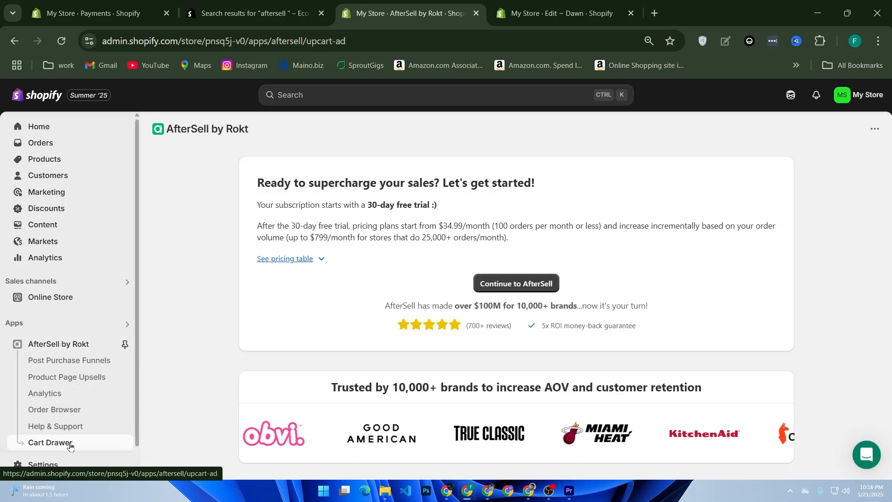
pyautogui.click(67, 445)
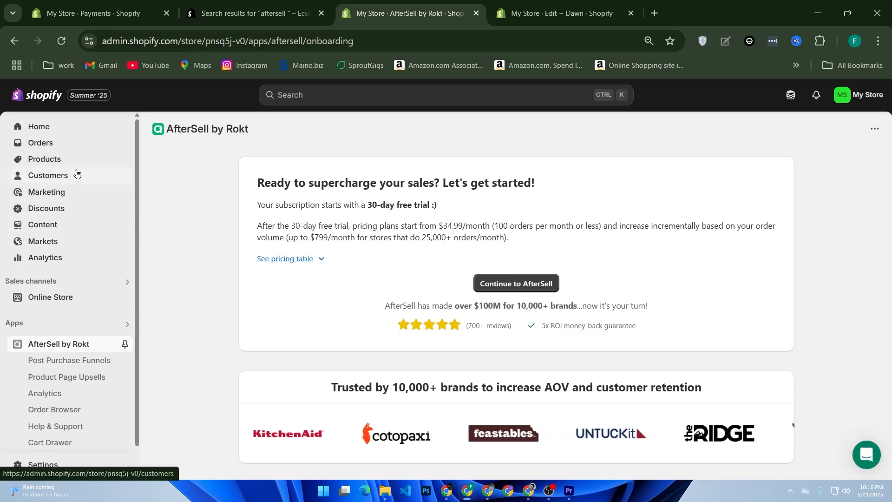
# - Open the store's General settings and review the store defaults, order ID and order processing options
pyautogui.click(72, 464)
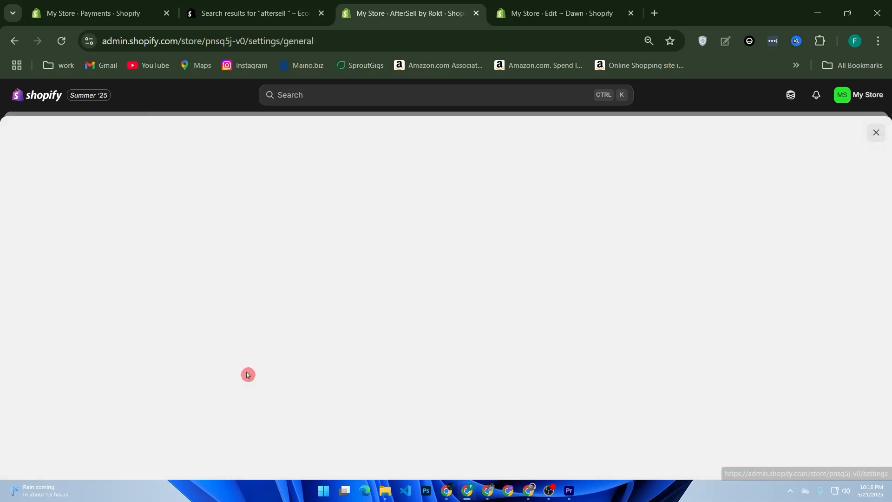
pyautogui.scroll(-5, 320, 303)
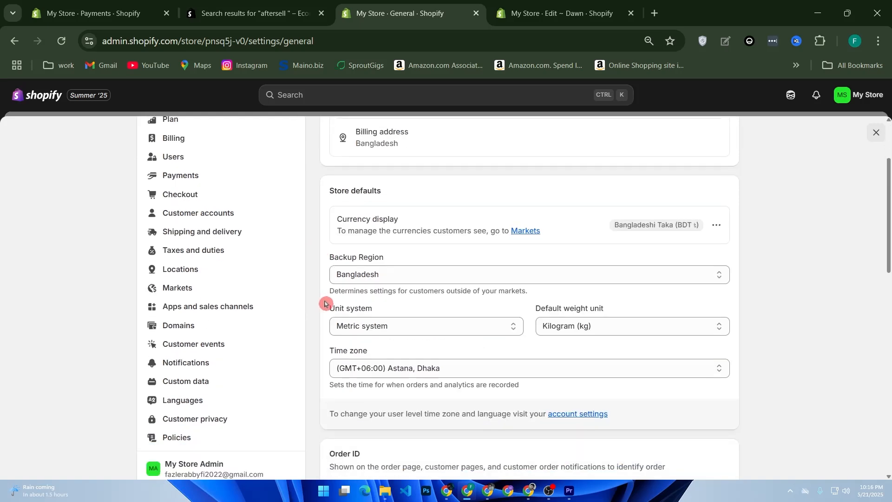
pyautogui.scroll(-2, 328, 304)
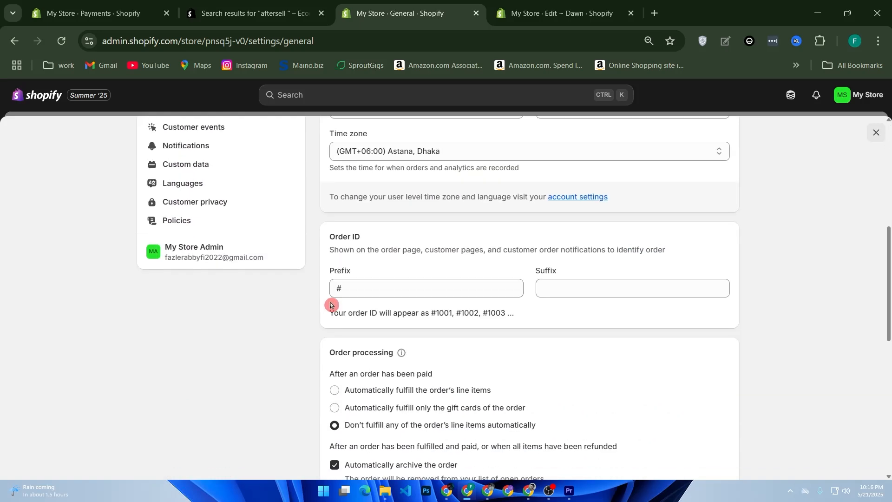